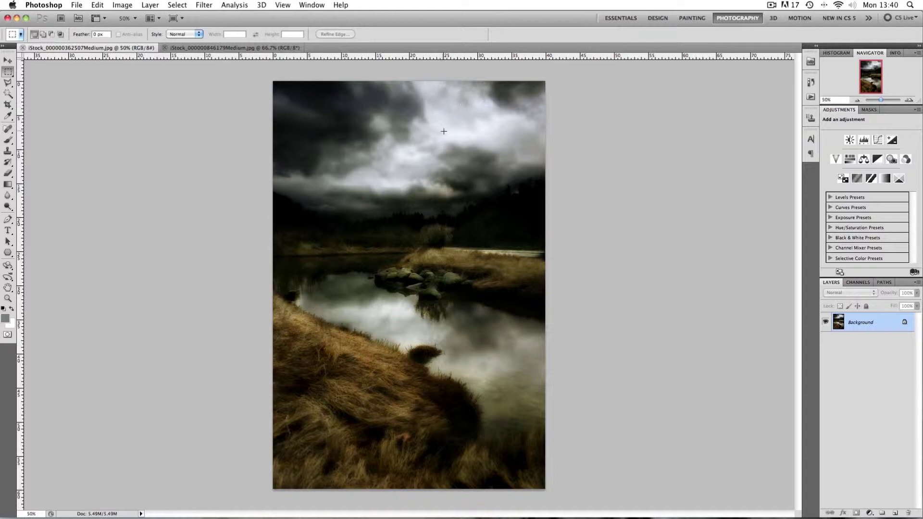
# - Open the Levels adjustment for the river landscape photo and move its dialog lower
pyautogui.click(121, 5)
pyautogui.moveTo(123, 36)
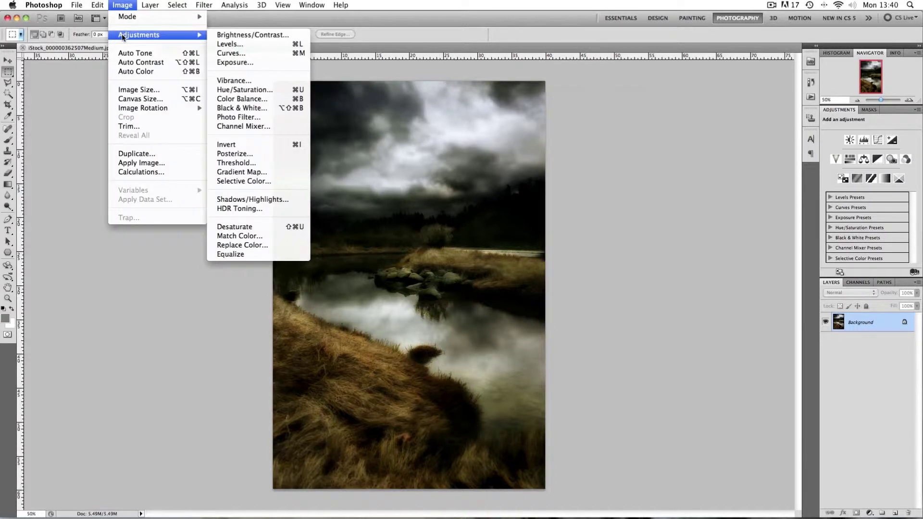
pyautogui.click(293, 45)
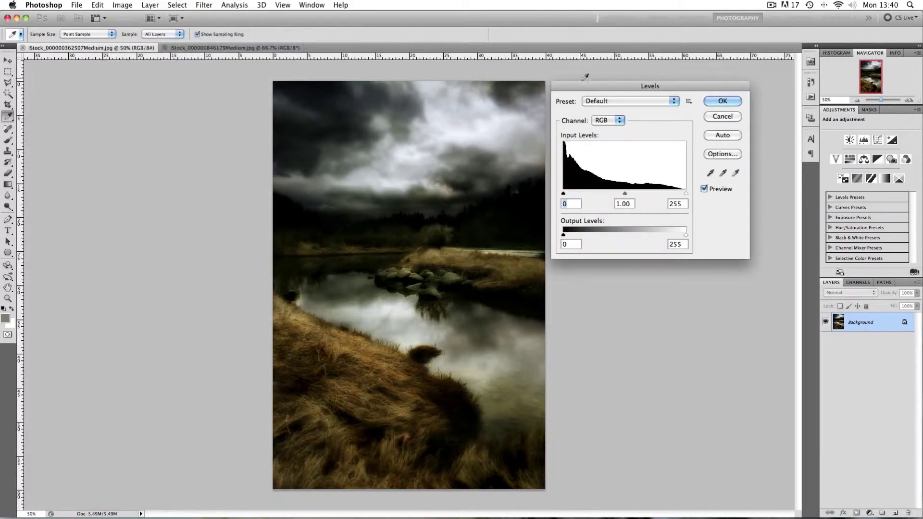
pyautogui.moveTo(583, 86); pyautogui.dragTo(584, 140)
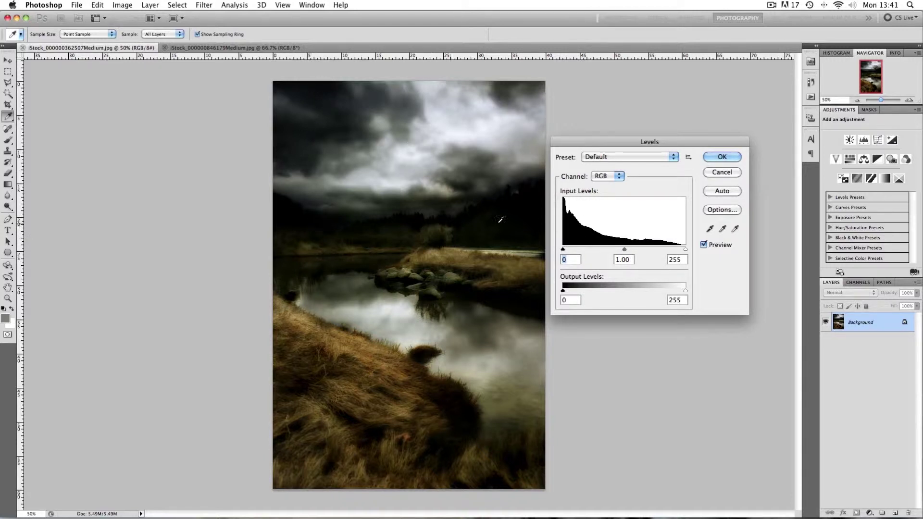
# - Try out the shadow and highlight input sliders and set the midtone input level to 1.04
pyautogui.moveTo(564, 250)
pyautogui.mouseDown()
pyautogui.moveTo(603, 252)
pyautogui.moveTo(563, 251)
pyautogui.mouseUp()
pyautogui.moveTo(685, 250)
pyautogui.mouseDown()
pyautogui.moveTo(628, 251)
pyautogui.moveTo(689, 251)
pyautogui.mouseUp()
pyautogui.moveTo(626, 251)
pyautogui.mouseDown()
pyautogui.moveTo(586, 251)
pyautogui.moveTo(656, 250)
pyautogui.moveTo(622, 250)
pyautogui.mouseUp()
# - Try the Darker and Lighten Shadows presets in Levels, nudging the midtone input of the second one
pyautogui.click(642, 155)
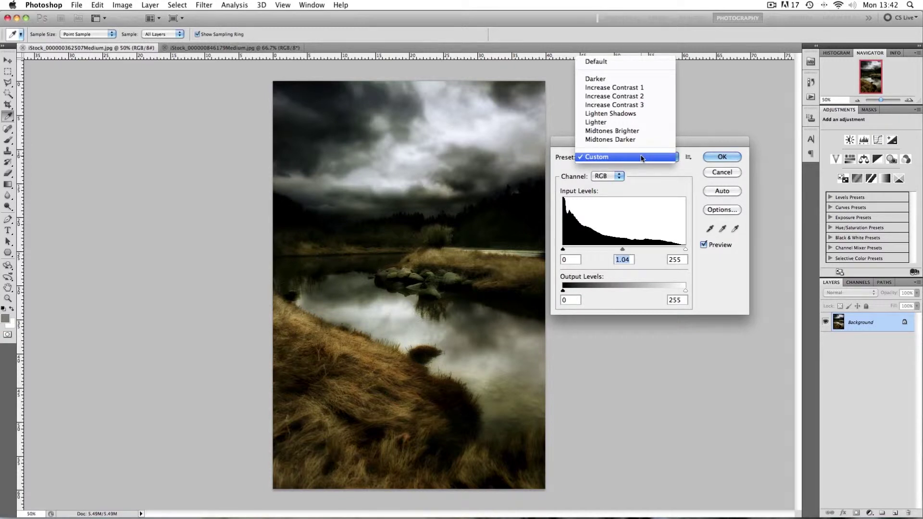
pyautogui.click(603, 80)
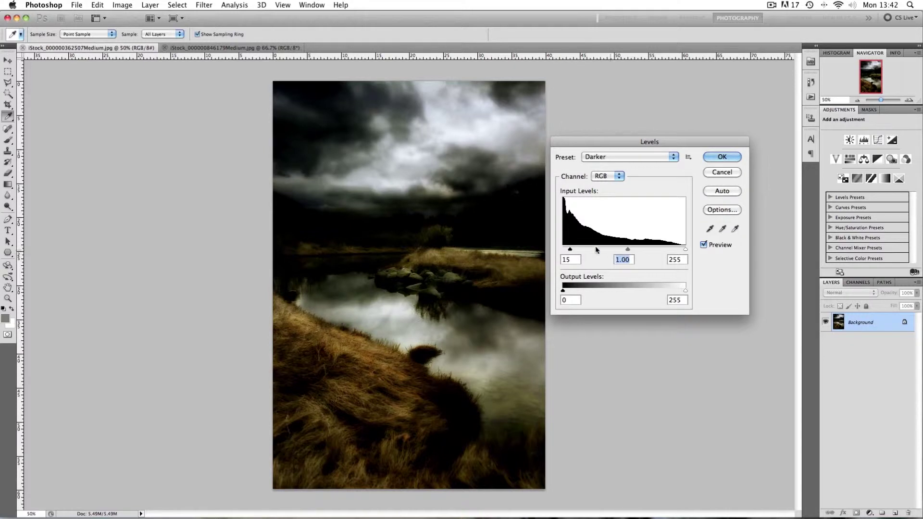
pyautogui.click(601, 160)
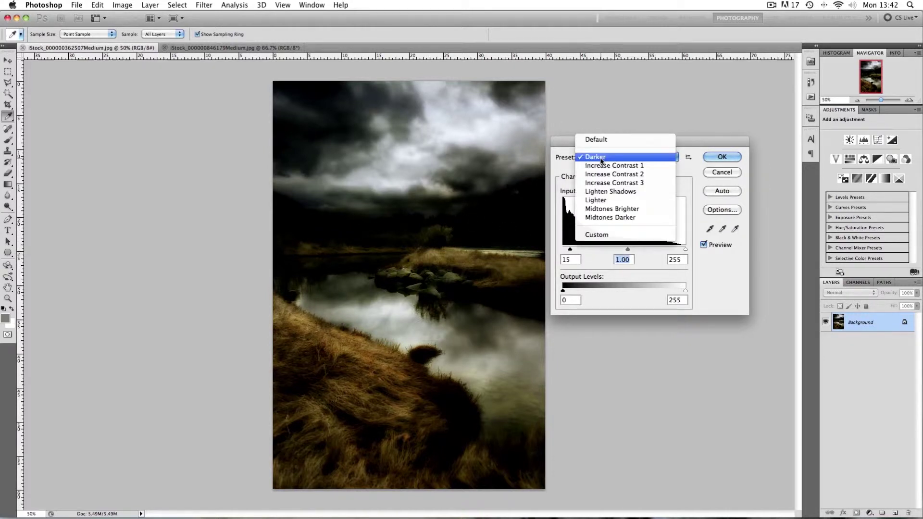
pyautogui.click(602, 193)
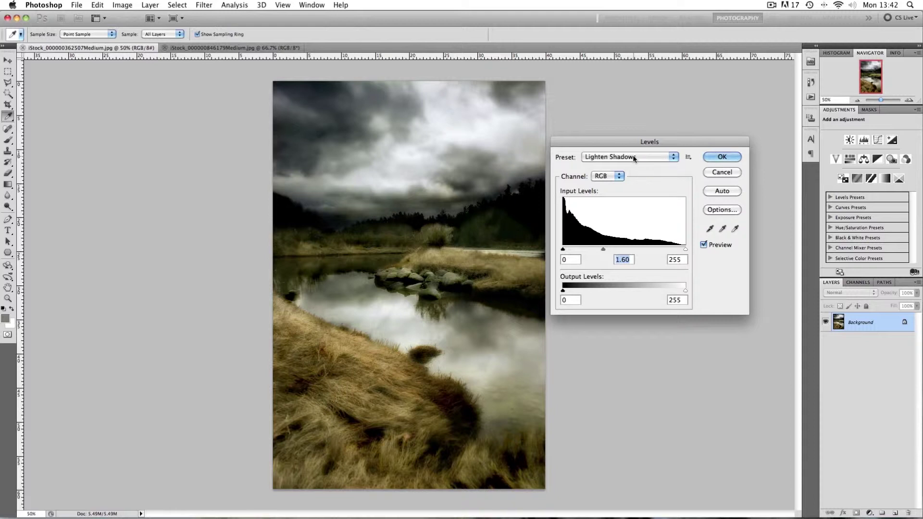
pyautogui.moveTo(604, 252)
pyautogui.mouseDown()
pyautogui.moveTo(621, 254)
pyautogui.moveTo(607, 251)
pyautogui.mouseUp()
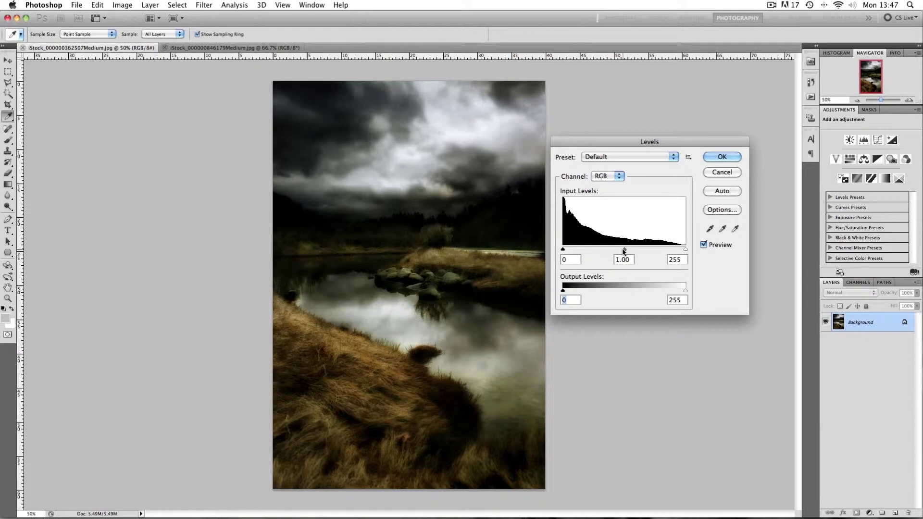
# - Set the input levels to 1.35 for midtones, 4 for shadows and 245 for highlights
pyautogui.moveTo(625, 251)
pyautogui.mouseDown()
pyautogui.moveTo(596, 252)
pyautogui.moveTo(620, 255)
pyautogui.moveTo(611, 253)
pyautogui.mouseUp()
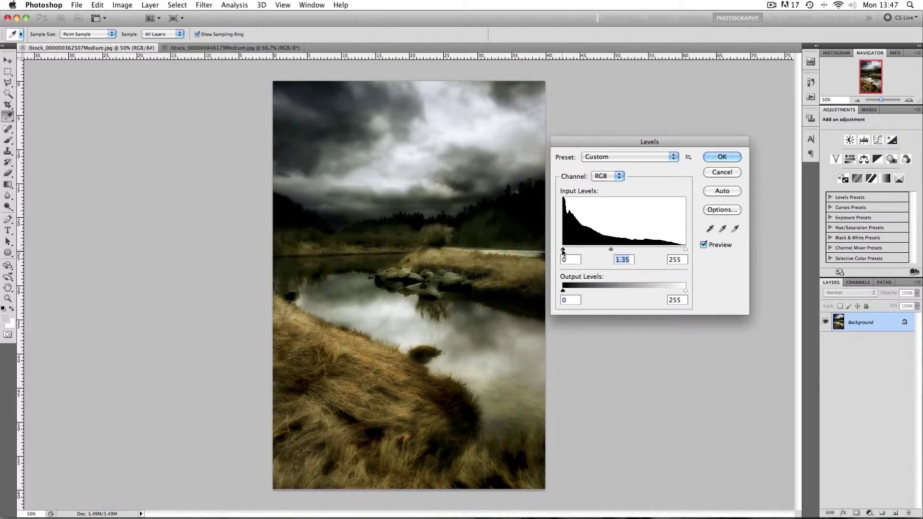
pyautogui.moveTo(562, 250); pyautogui.dragTo(564, 251)
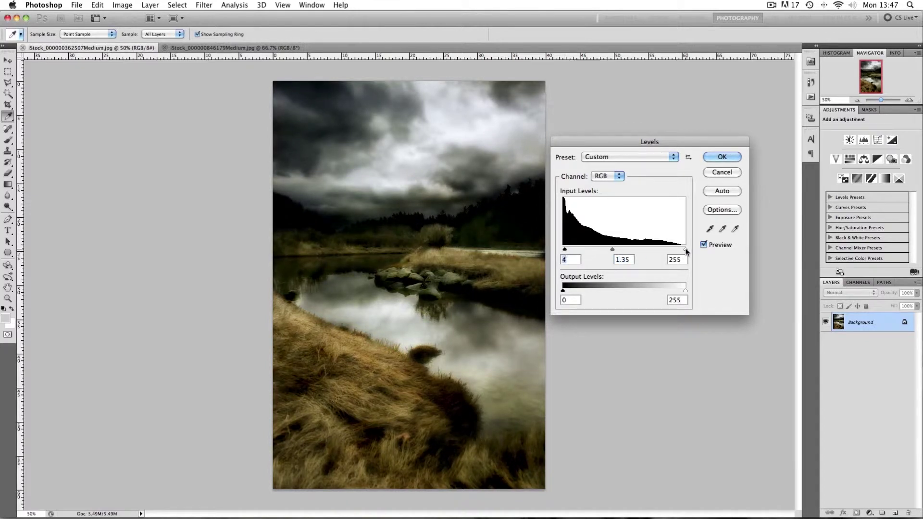
pyautogui.moveTo(686, 250); pyautogui.dragTo(682, 251)
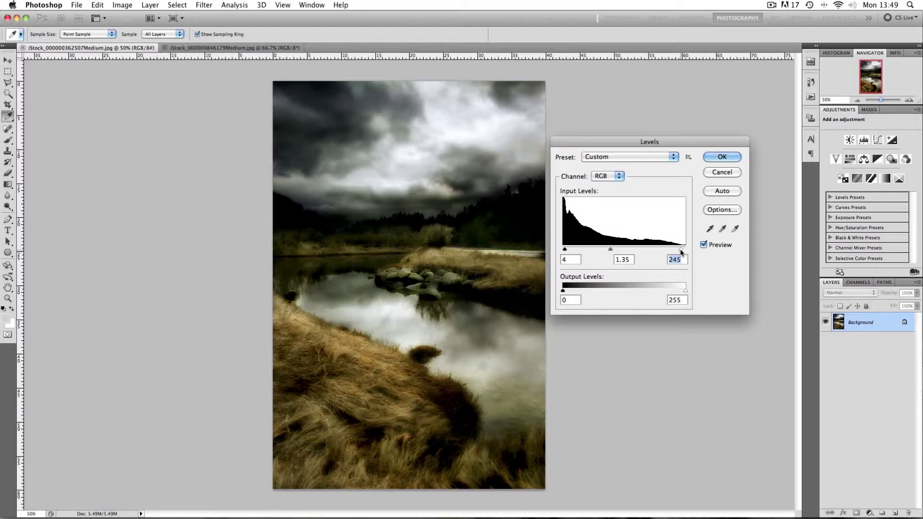
# - Try extreme contrast with highlight input 178 and shadow input 42, and restore them to 255 and 0
pyautogui.moveTo(681, 252); pyautogui.dragTo(648, 253)
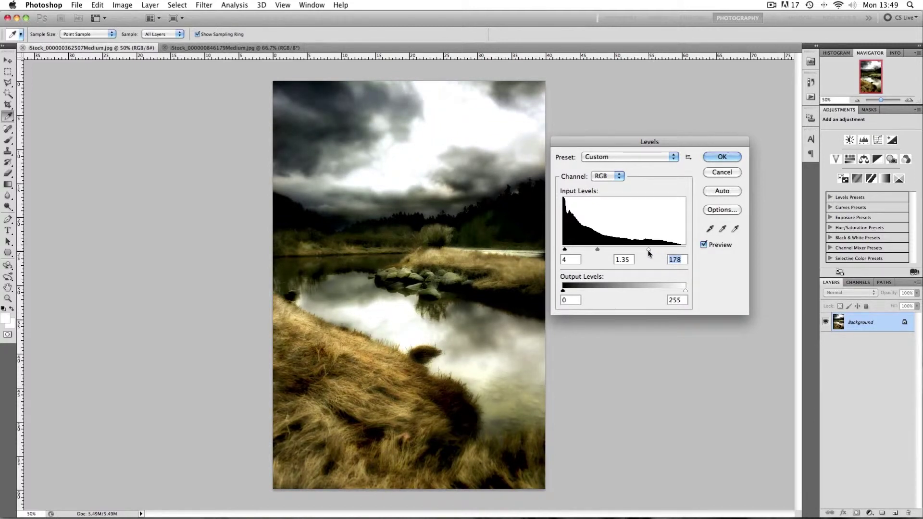
pyautogui.moveTo(564, 250); pyautogui.dragTo(583, 254)
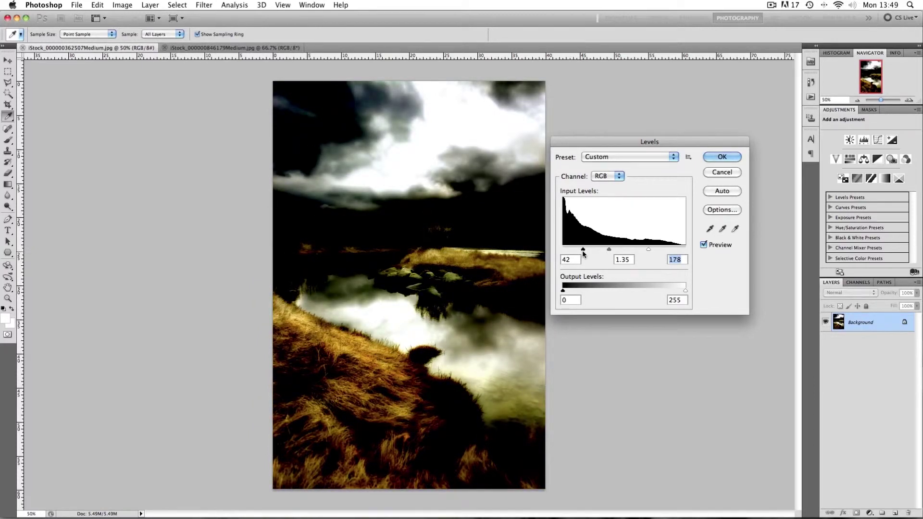
pyautogui.moveTo(583, 254); pyautogui.dragTo(583, 254)
pyautogui.moveTo(582, 250); pyautogui.dragTo(563, 250)
pyautogui.moveTo(647, 249); pyautogui.dragTo(686, 249)
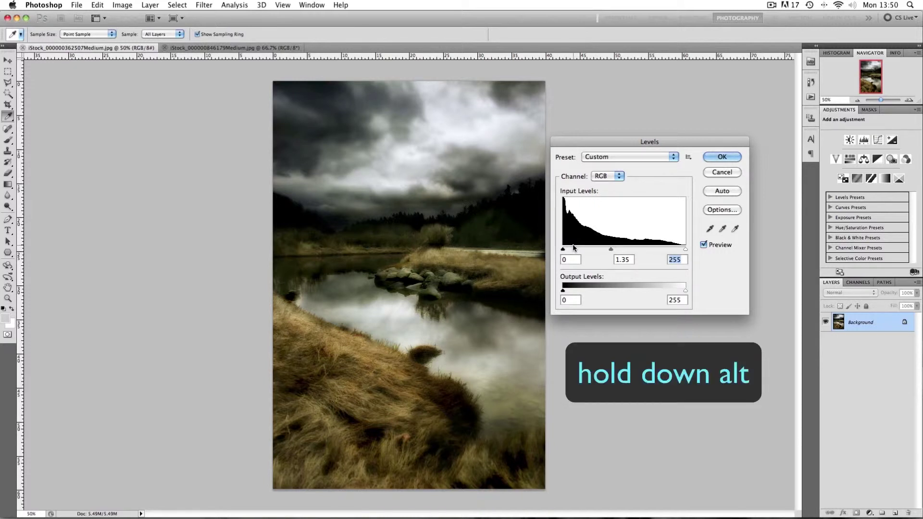
# - Preview the clipped shadow areas while shifting the shadow input level to 2 and back to 0
pyautogui.moveTo(563, 250); pyautogui.dragTo(564, 251)
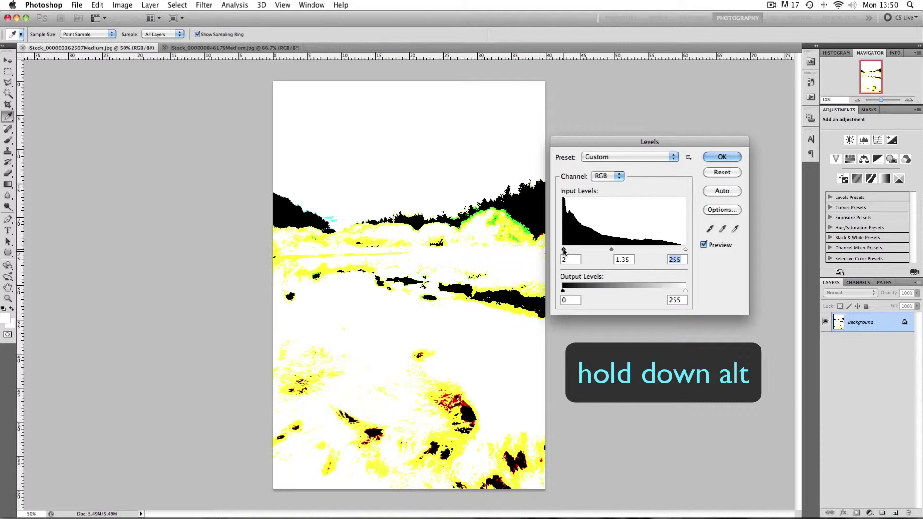
pyautogui.moveTo(563, 250); pyautogui.dragTo(562, 252)
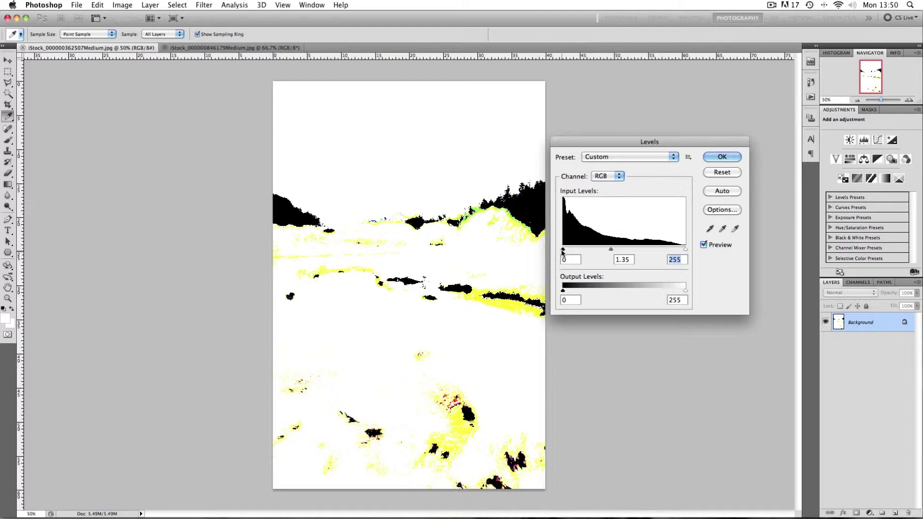
pyautogui.moveTo(562, 250); pyautogui.dragTo(563, 250)
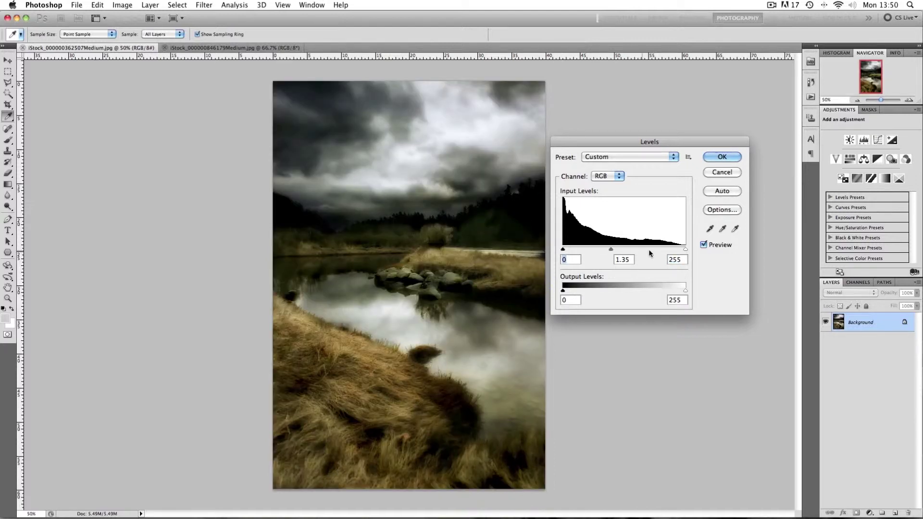
# - Preview the clipped highlight areas while lowering the highlight input level to 225 and returning it to 255
pyautogui.press('alt')
pyautogui.keyDown('alt'); pyautogui.click(685, 249); pyautogui.keyUp('alt')
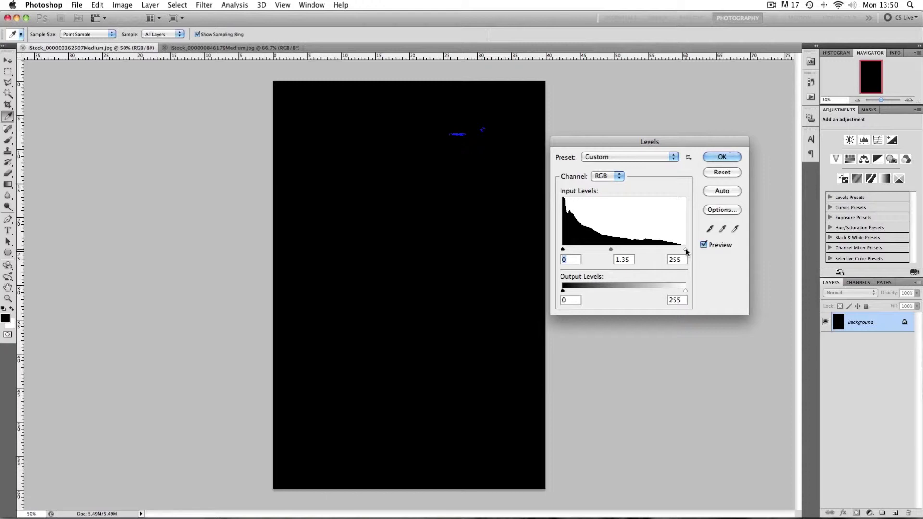
pyautogui.moveTo(686, 250); pyautogui.dragTo(671, 254)
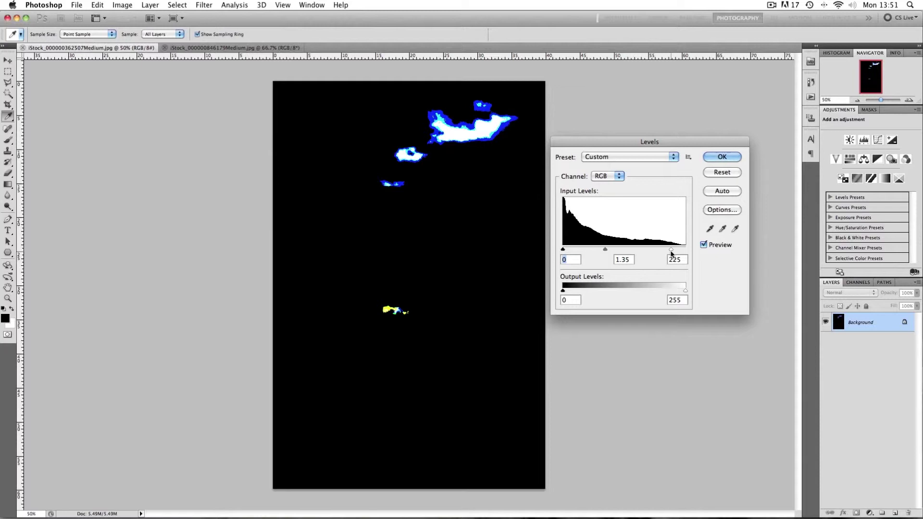
pyautogui.moveTo(672, 253); pyautogui.dragTo(687, 253)
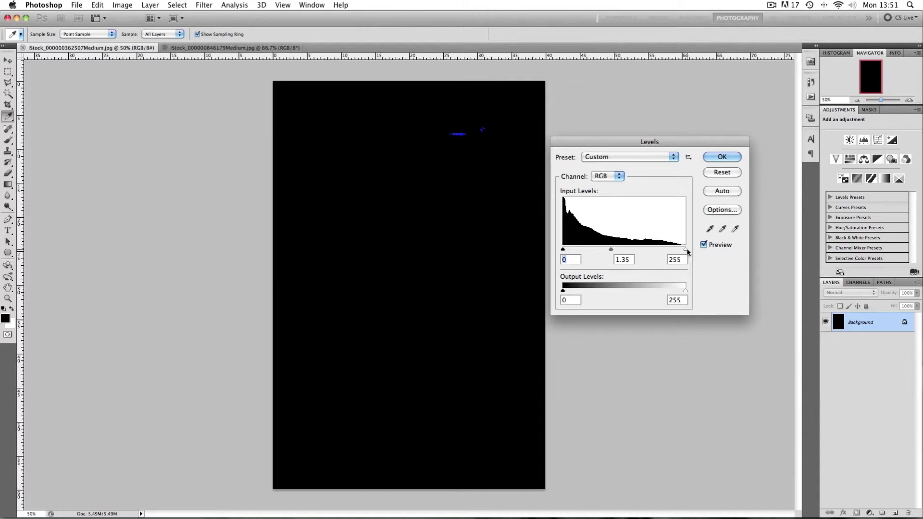
pyautogui.moveTo(686, 251); pyautogui.dragTo(687, 250)
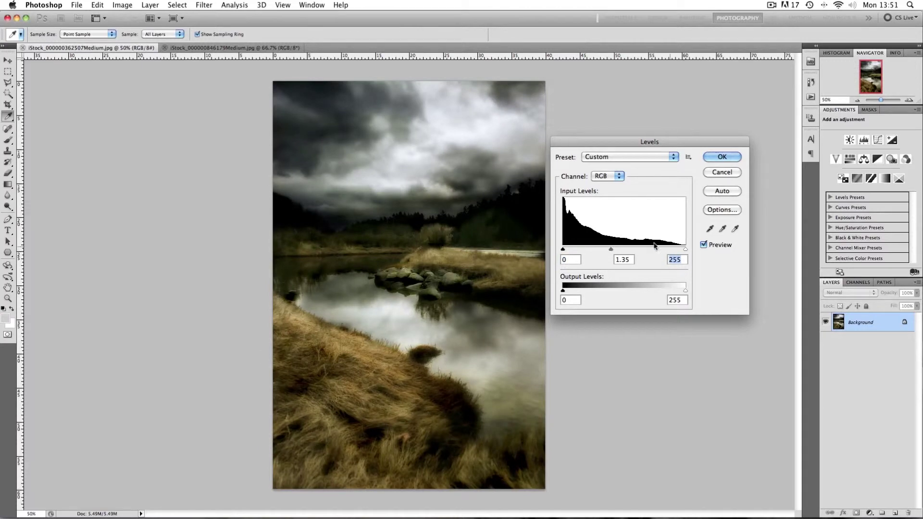
# - Set the input levels to 6 for shadows, 1.63 for midtones and 242 for highlights, and apply the Levels adjustment
pyautogui.moveTo(613, 251); pyautogui.dragTo(566, 253)
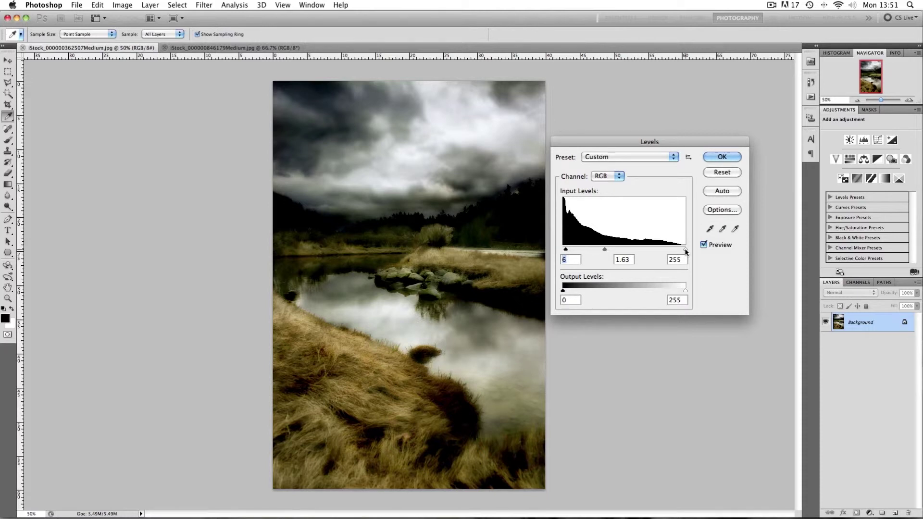
pyautogui.keyDown('alt'); pyautogui.click(686, 250); pyautogui.keyUp('alt')
pyautogui.moveTo(685, 250); pyautogui.dragTo(680, 251)
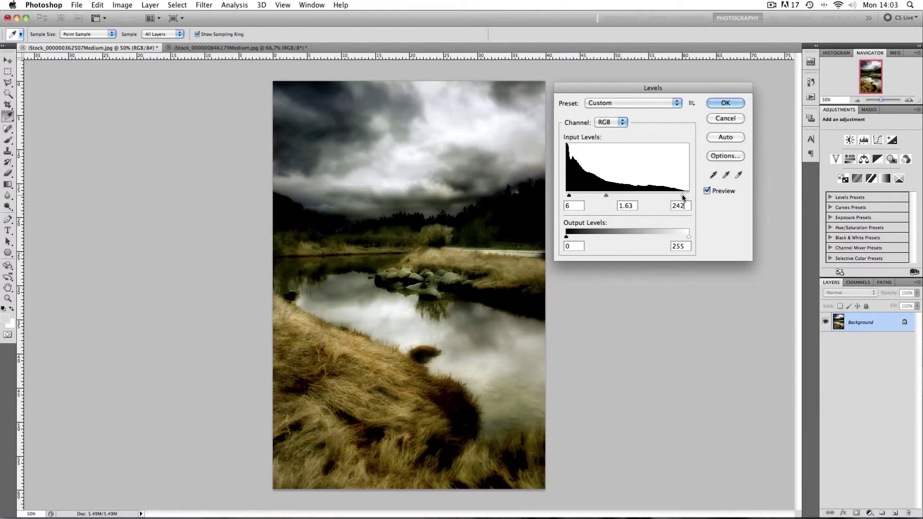
pyautogui.click(725, 103)
# - Compare the landscape before and after the Levels adjustment by undoing and redoing it
pyautogui.press('b')
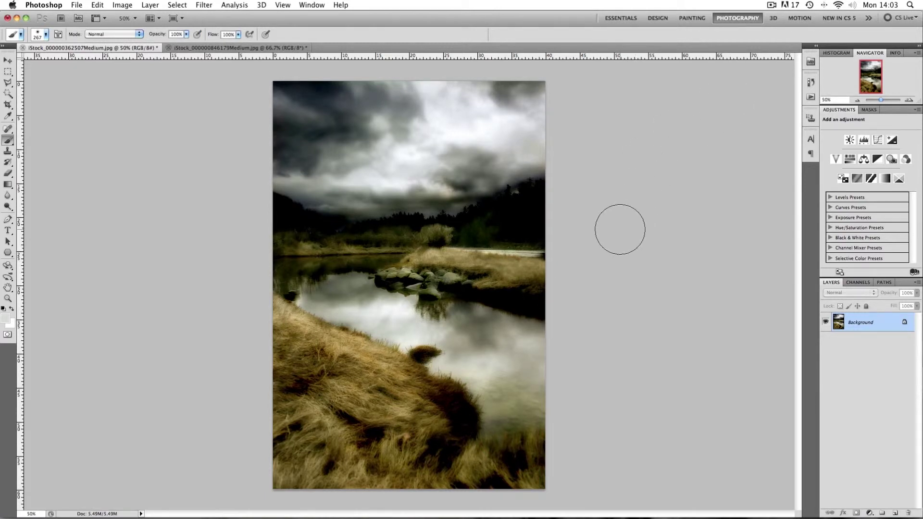
pyautogui.press('super+z')
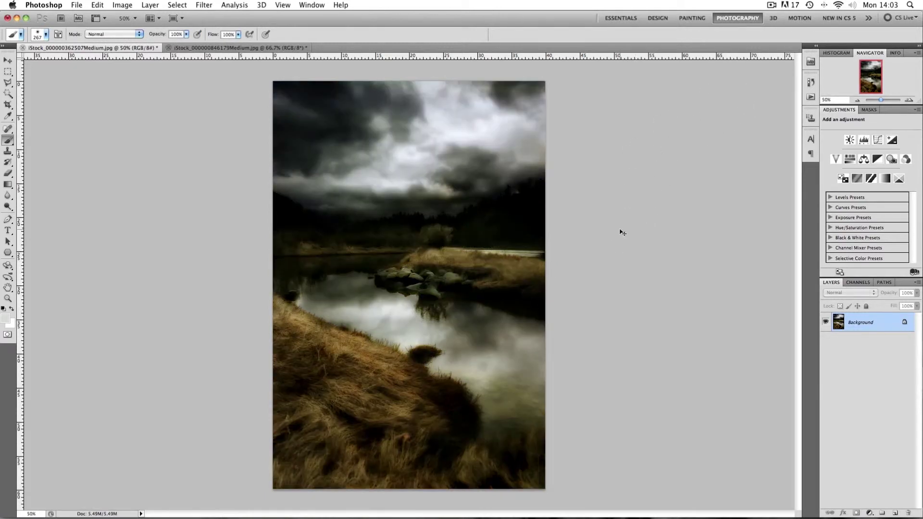
pyautogui.press('super+z')
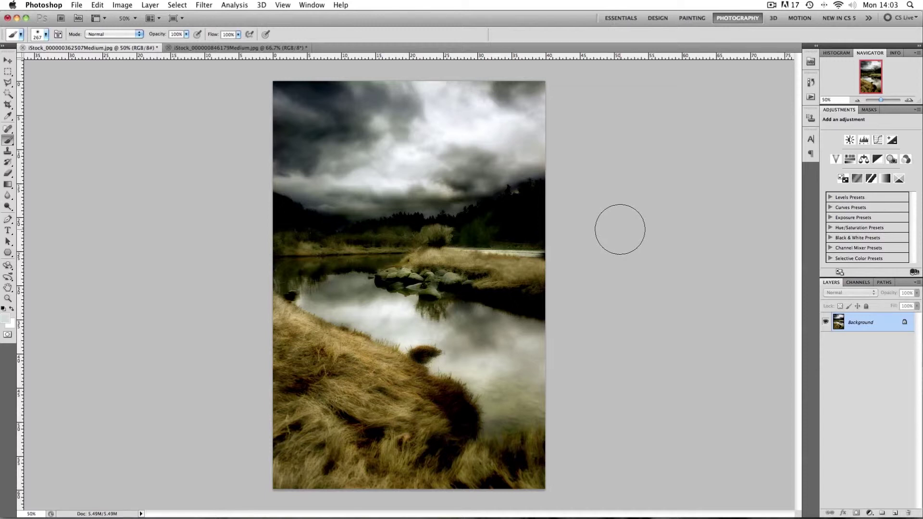
pyautogui.click(262, 48)
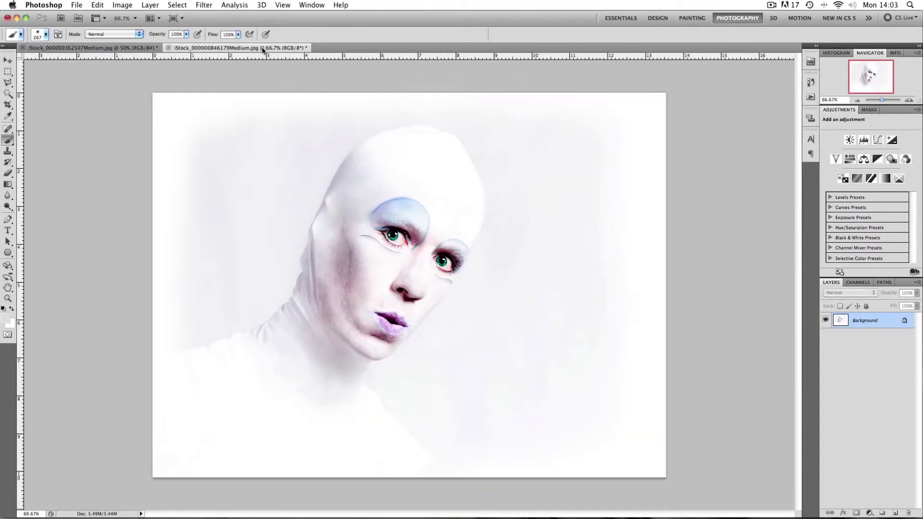
pyautogui.click(127, 5)
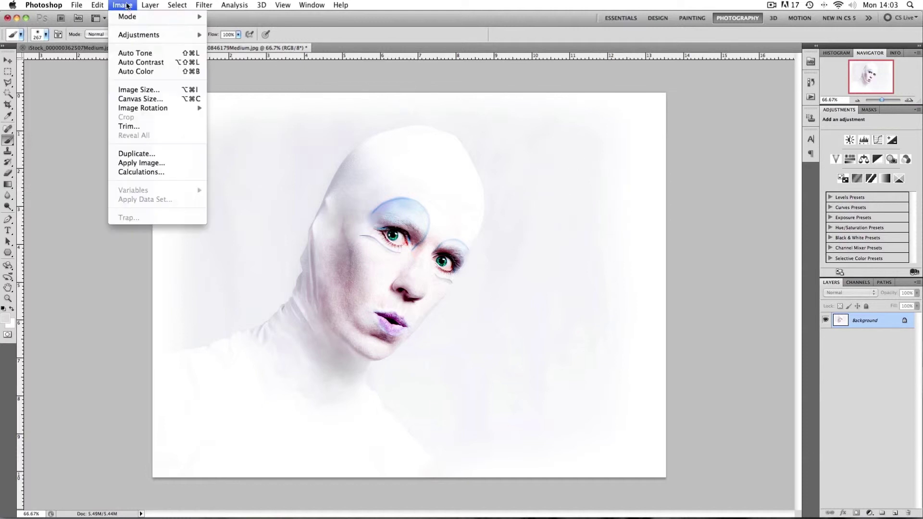
pyautogui.moveTo(134, 37)
pyautogui.click(230, 45)
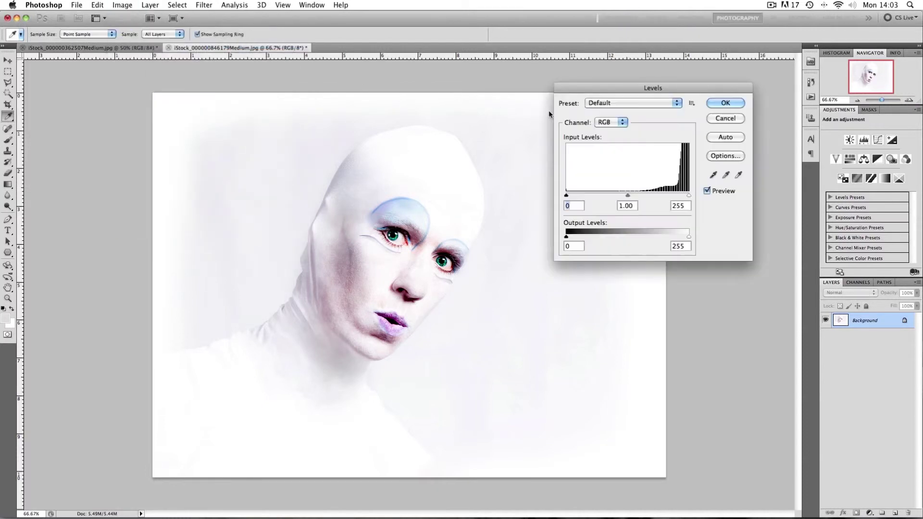
pyautogui.moveTo(580, 92); pyautogui.dragTo(594, 129)
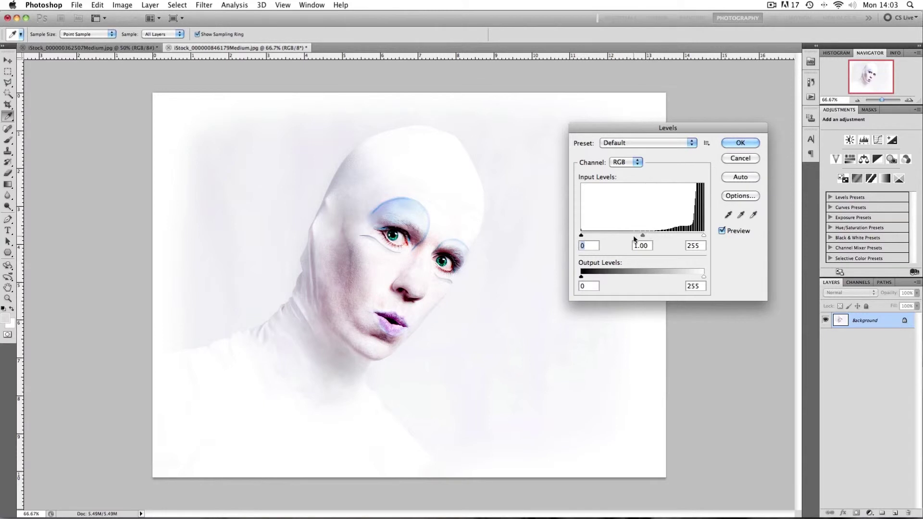
# - Make small adjustments to the portrait's midtone input level
pyautogui.moveTo(643, 236)
pyautogui.mouseDown()
pyautogui.moveTo(687, 240)
pyautogui.moveTo(642, 240)
pyautogui.mouseUp()
pyautogui.moveTo(642, 239); pyautogui.dragTo(637, 241)
pyautogui.moveTo(638, 236); pyautogui.dragTo(640, 238)
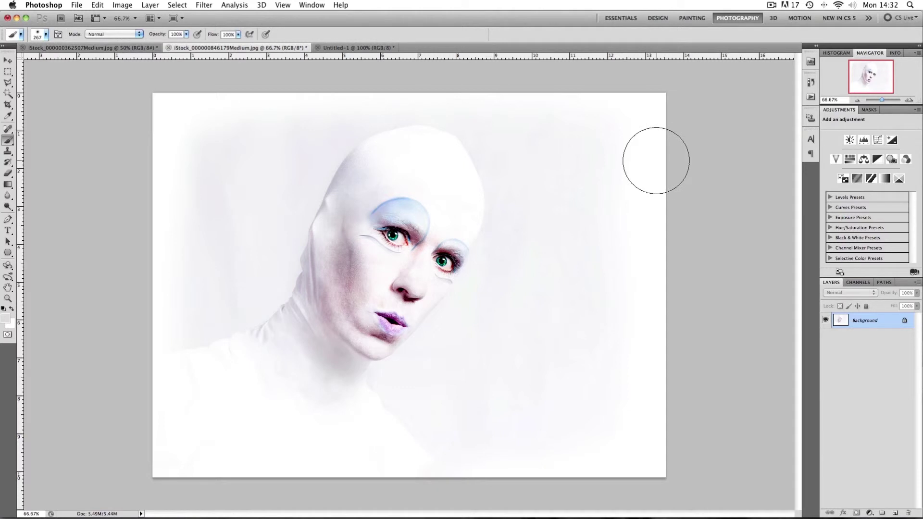
# - Switch to the Untitled-1 ship photo, open its Levels adjustment and move the dialog lower
pyautogui.click(350, 48)
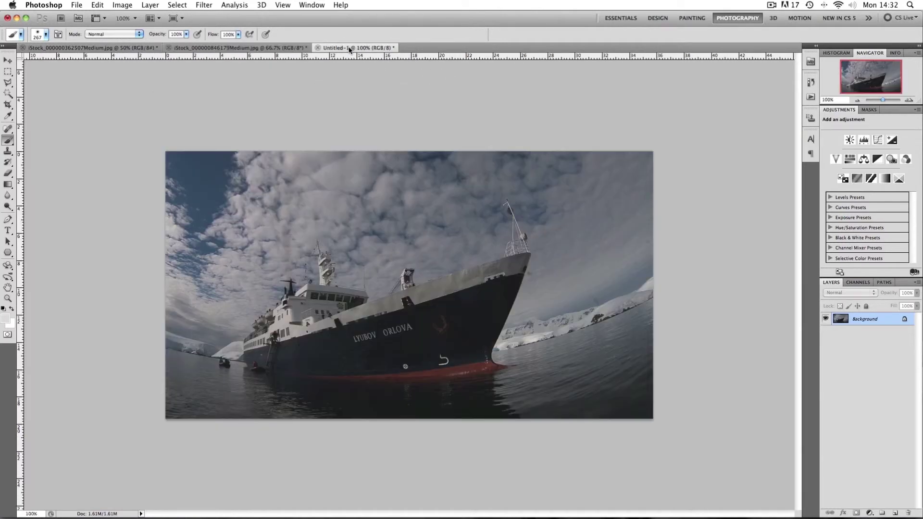
pyautogui.click(120, 5)
pyautogui.moveTo(124, 35)
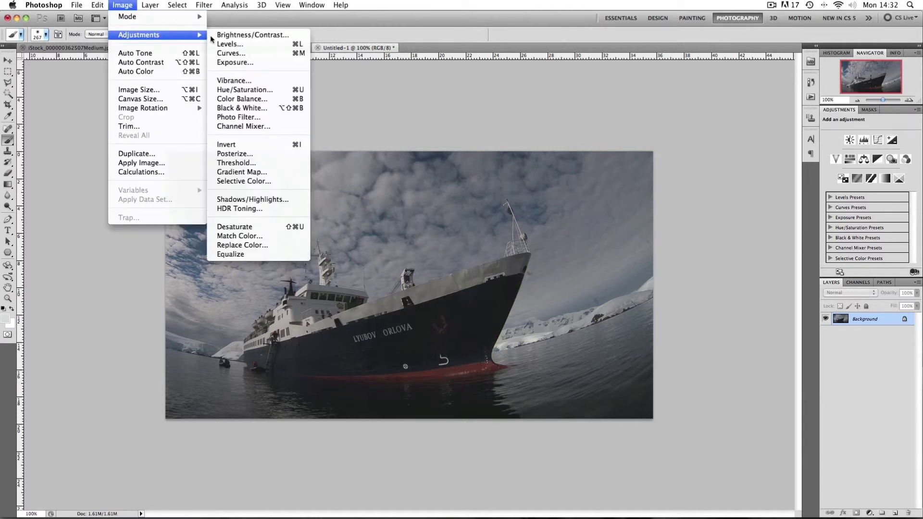
pyautogui.click(231, 48)
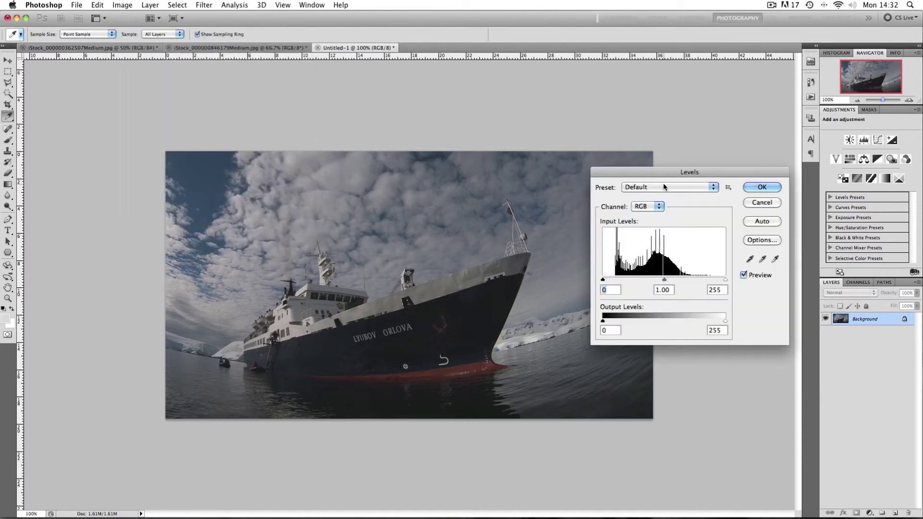
pyautogui.moveTo(665, 169); pyautogui.dragTo(663, 200)
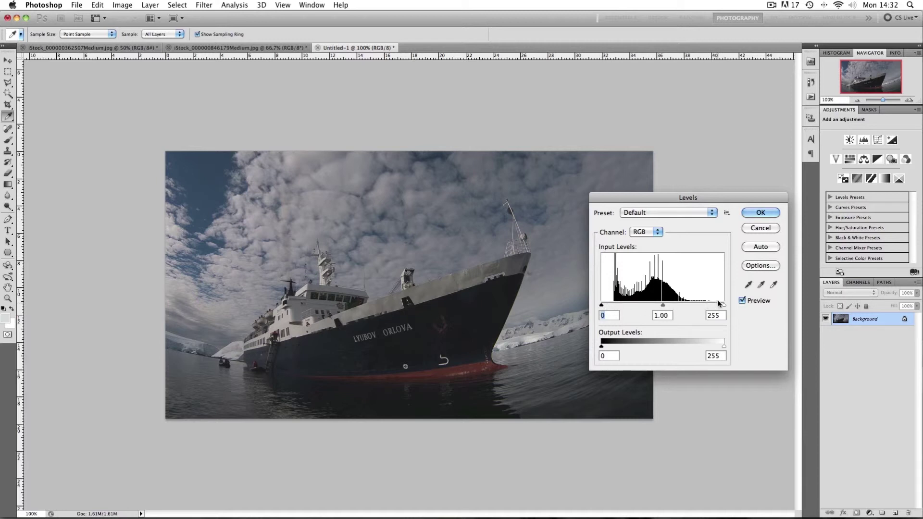
# - Set the ship photo's input levels to 26 for shadows, 220 for highlights and 1.56 for midtones
pyautogui.moveTo(601, 306); pyautogui.dragTo(614, 307)
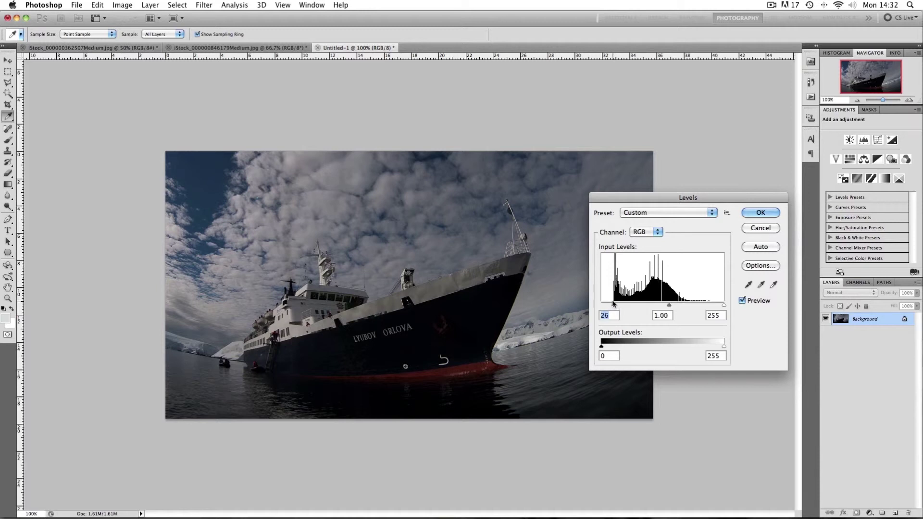
pyautogui.moveTo(724, 305); pyautogui.dragTo(707, 308)
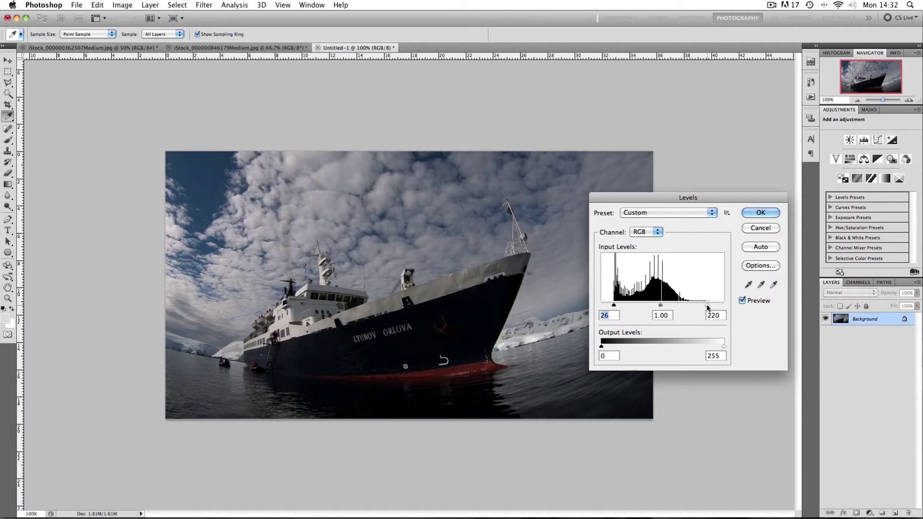
pyautogui.click(706, 305)
pyautogui.moveTo(660, 305); pyautogui.dragTo(646, 307)
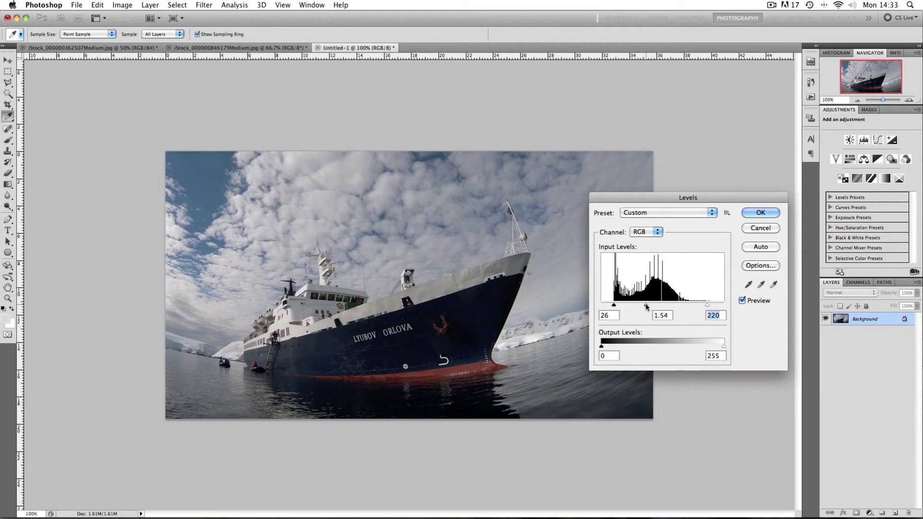
pyautogui.click(645, 306)
# - Refine the ship photo's input levels to 29 for shadows, 205 for highlights and 1.56 for midtones
pyautogui.moveTo(613, 307); pyautogui.dragTo(615, 306)
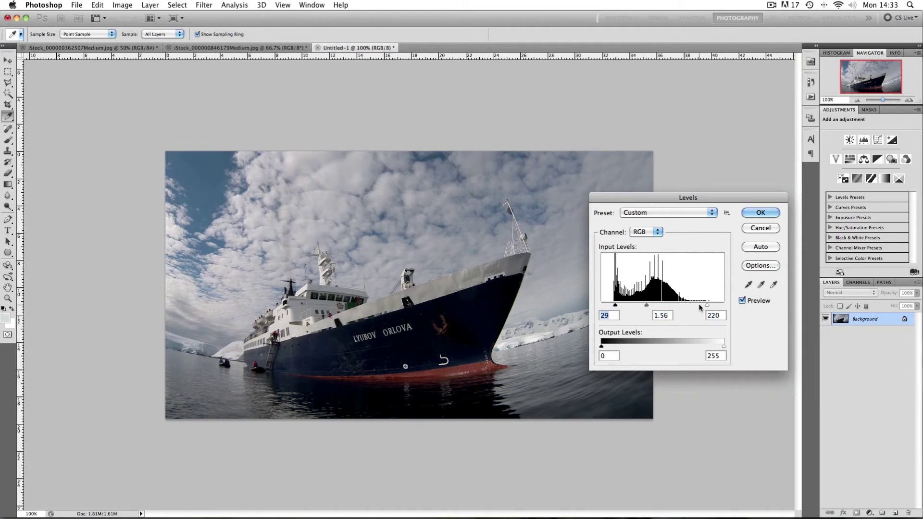
pyautogui.moveTo(705, 306); pyautogui.dragTo(700, 308)
pyautogui.moveTo(645, 306); pyautogui.dragTo(644, 307)
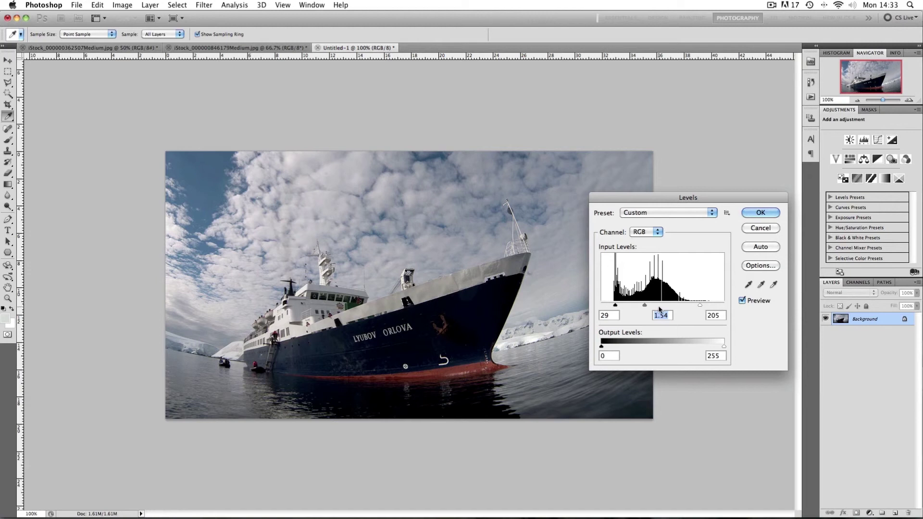
pyautogui.moveTo(646, 307); pyautogui.dragTo(644, 308)
# - Using the clipping preview, set shadows to 30 and highlights to 185, raise midtones to 1.73 and apply the Levels adjustment
pyautogui.keyDown('alt'); pyautogui.moveTo(615, 308); pyautogui.dragTo(615, 308); pyautogui.keyUp('alt')
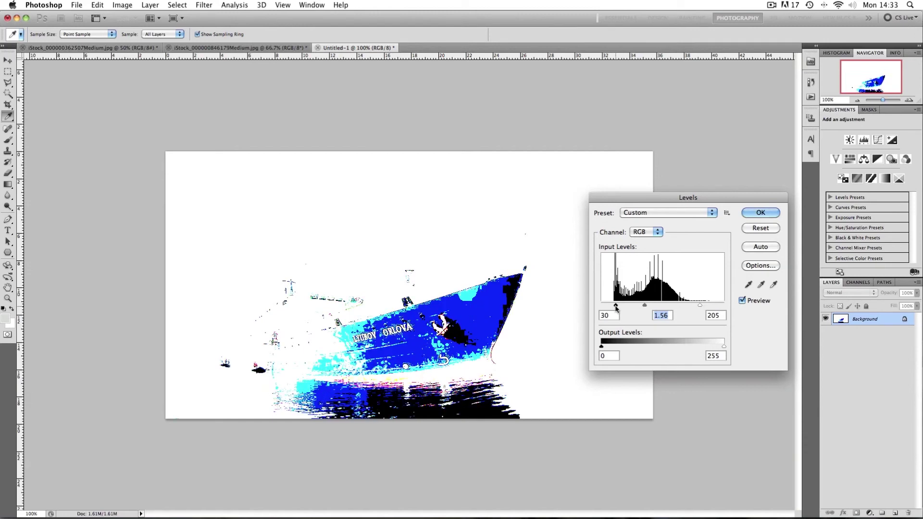
pyautogui.keyDown('alt'); pyautogui.moveTo(616, 308); pyautogui.dragTo(616, 308); pyautogui.keyUp('alt')
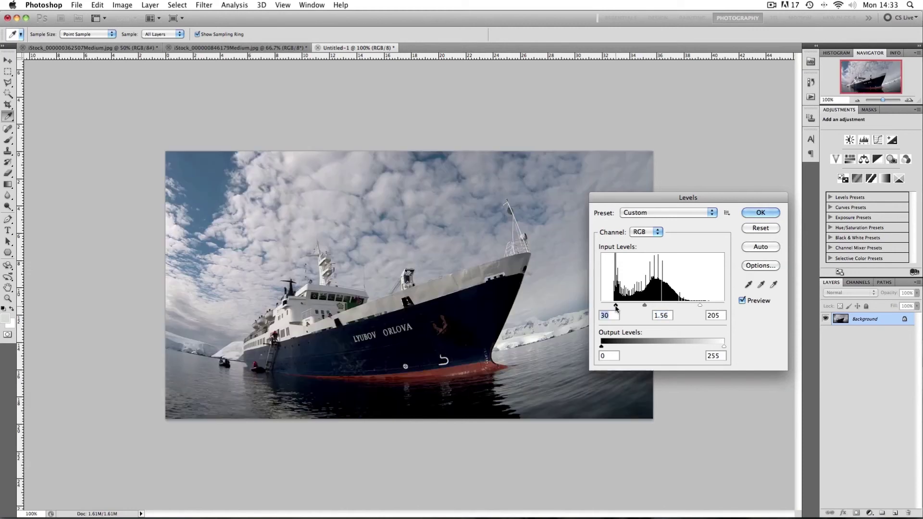
pyautogui.keyDown('alt'); pyautogui.moveTo(700, 305); pyautogui.dragTo(691, 309); pyautogui.keyUp('alt')
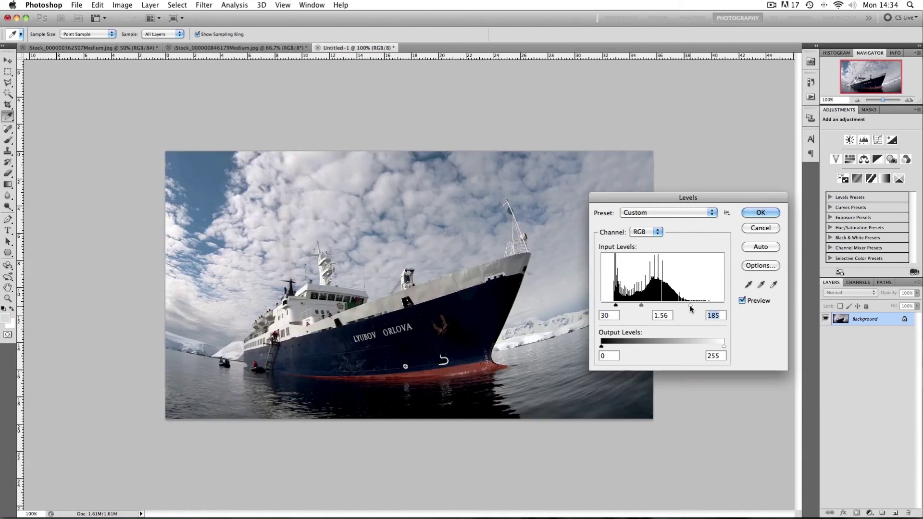
pyautogui.moveTo(641, 308); pyautogui.dragTo(641, 310)
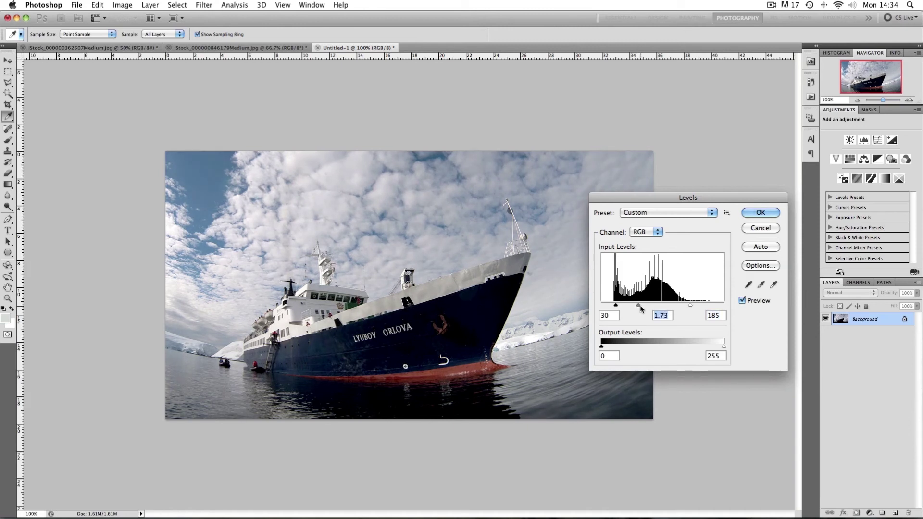
pyautogui.click(761, 213)
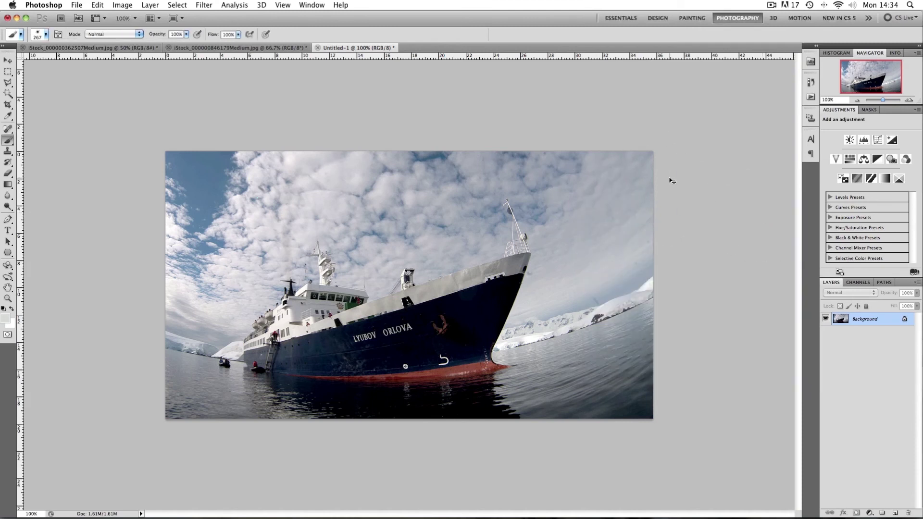
# - Compare the ship photo before and after the Levels adjustment by repeatedly undoing and redoing it
pyautogui.press('cmd+z')
pyautogui.press('super+z')
pyautogui.press('super+z')
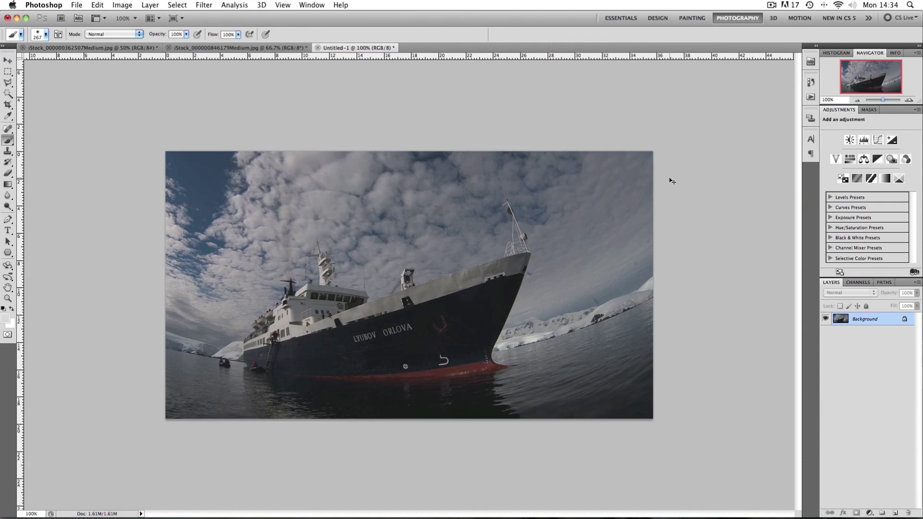
pyautogui.press('super+z')
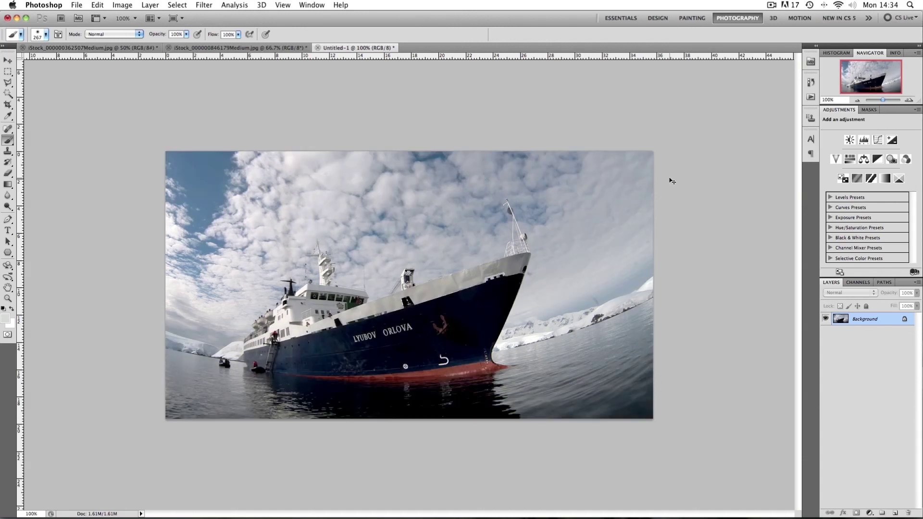